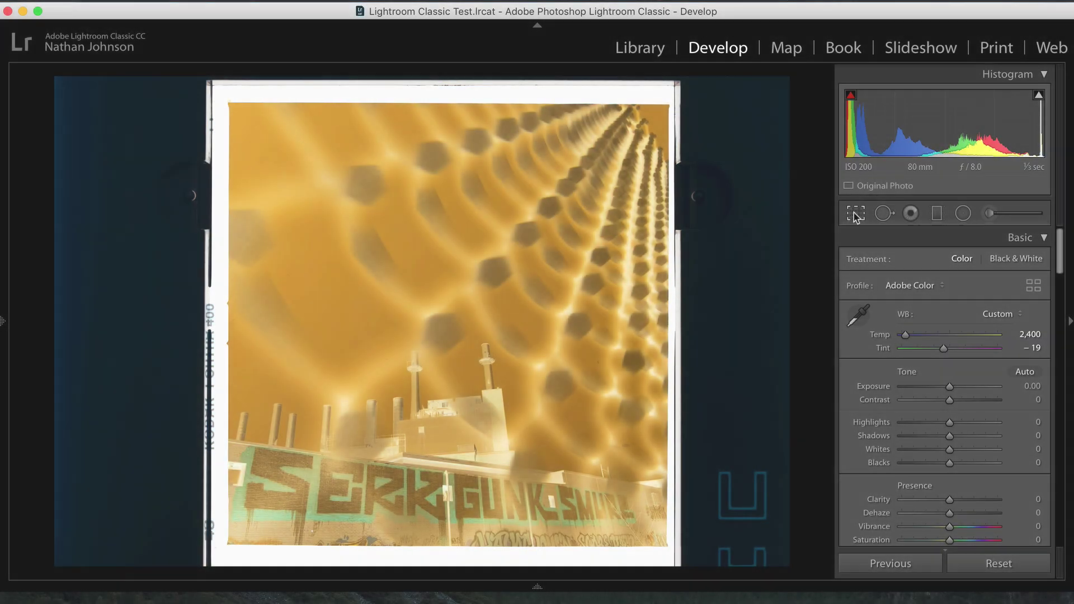
Crop the chain-link fence negative to a 1 x 1 square over the photo area
{"action": "left_click", "coordinate": [855, 215]}
{"action": "left_click", "coordinate": [1001, 264]}
{"action": "left_click", "coordinate": [981, 291]}
{"action": "left_click_drag", "start_coordinate": [476, 268], "coordinate": [453, 293]}
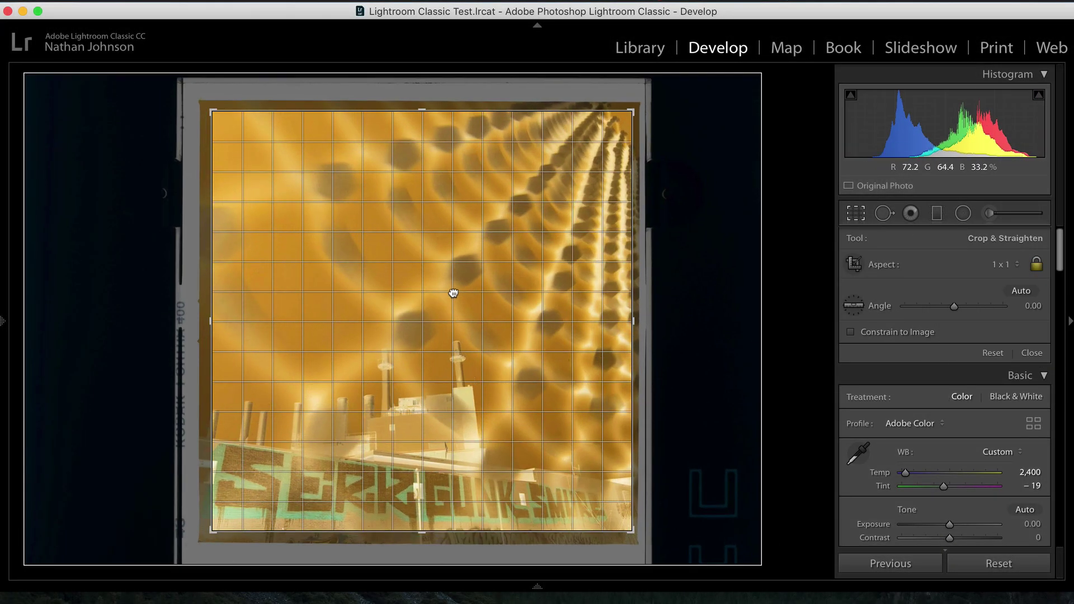
{"action": "key", "text": "Return"}
Convert the negative with AutoColor 50, AutoDensity 30 and yellow balance 1
{"action": "left_click", "coordinate": [810, 156]}
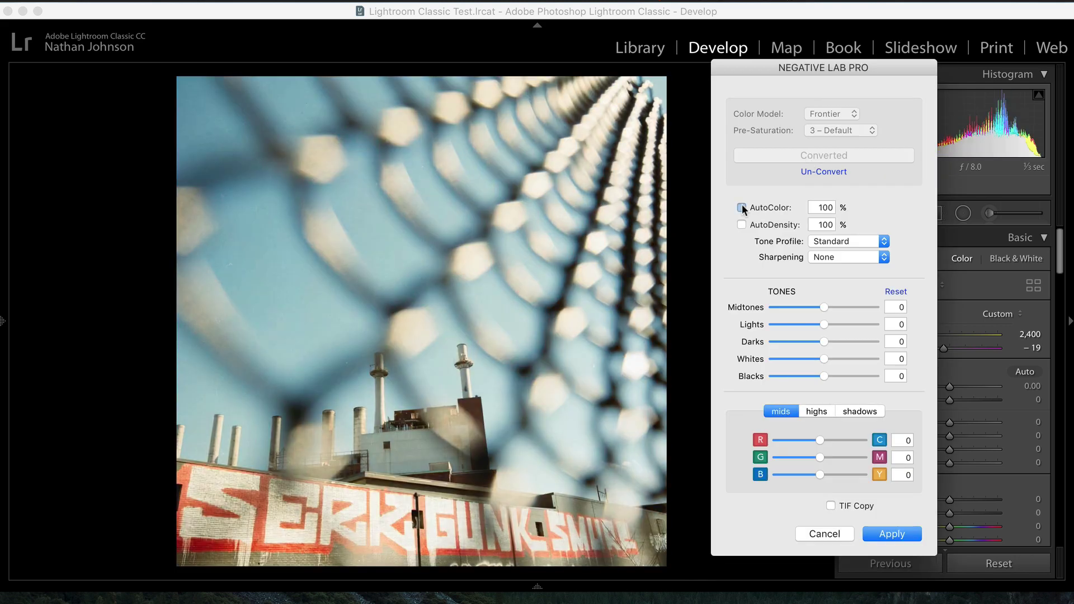
{"action": "left_click", "coordinate": [741, 207]}
{"action": "double_click", "coordinate": [822, 207]}
{"action": "type", "text": "50"}
{"action": "left_click", "coordinate": [741, 224]}
{"action": "double_click", "coordinate": [824, 224]}
{"action": "type", "text": "30"}
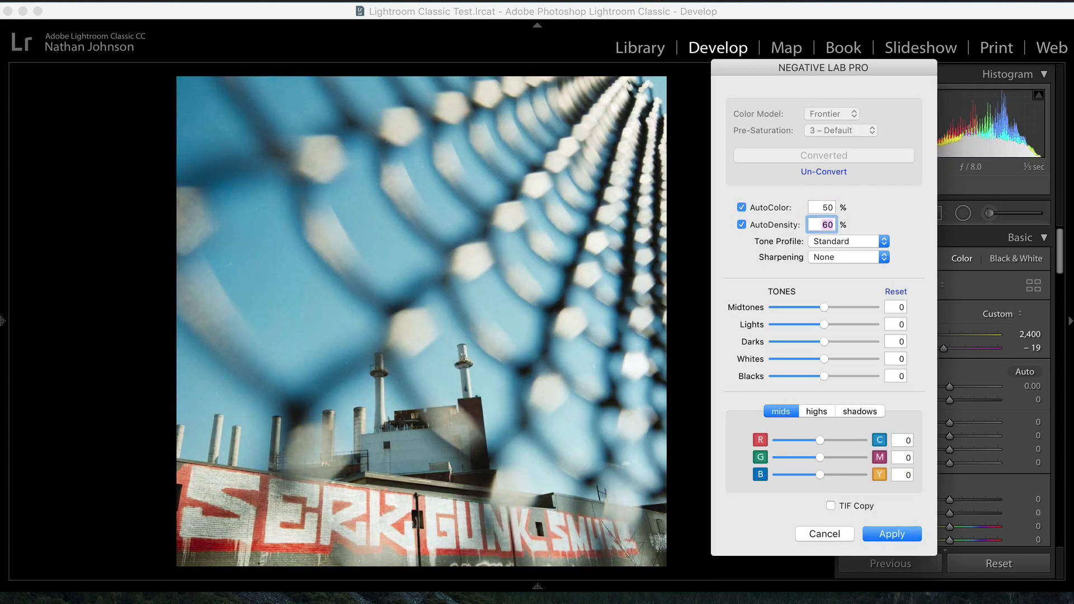
{"action": "left_click", "coordinate": [902, 475]}
{"action": "type", "text": "1"}
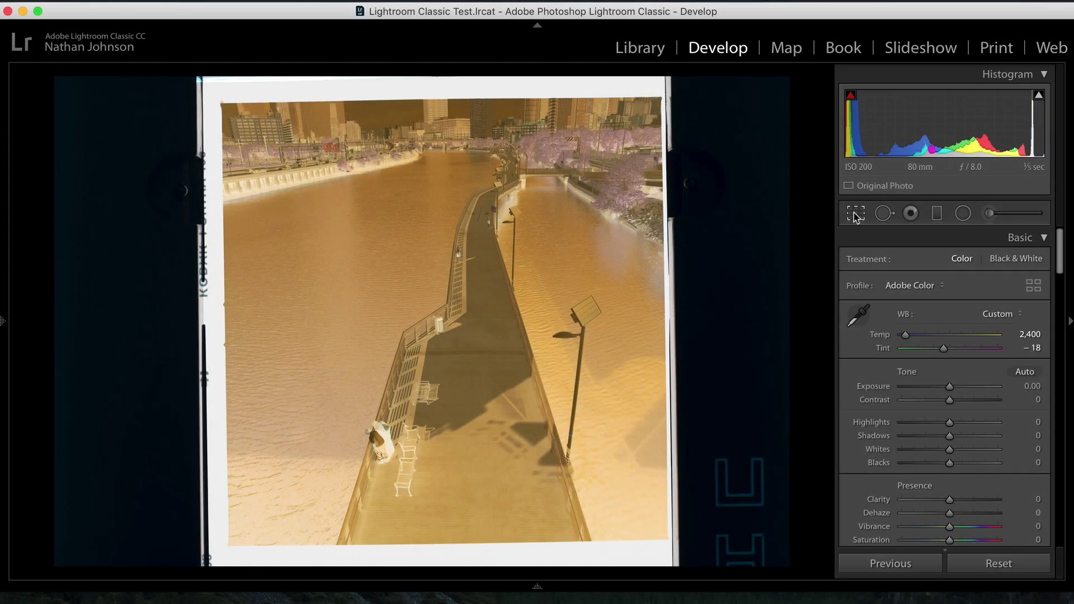
Crop the boardwalk negative to a square tightly around the photo
{"action": "left_click", "coordinate": [977, 292]}
{"action": "left_click_drag", "start_coordinate": [723, 117], "coordinate": [722, 120]}
{"action": "left_click_drag", "start_coordinate": [666, 564], "coordinate": [634, 539]}
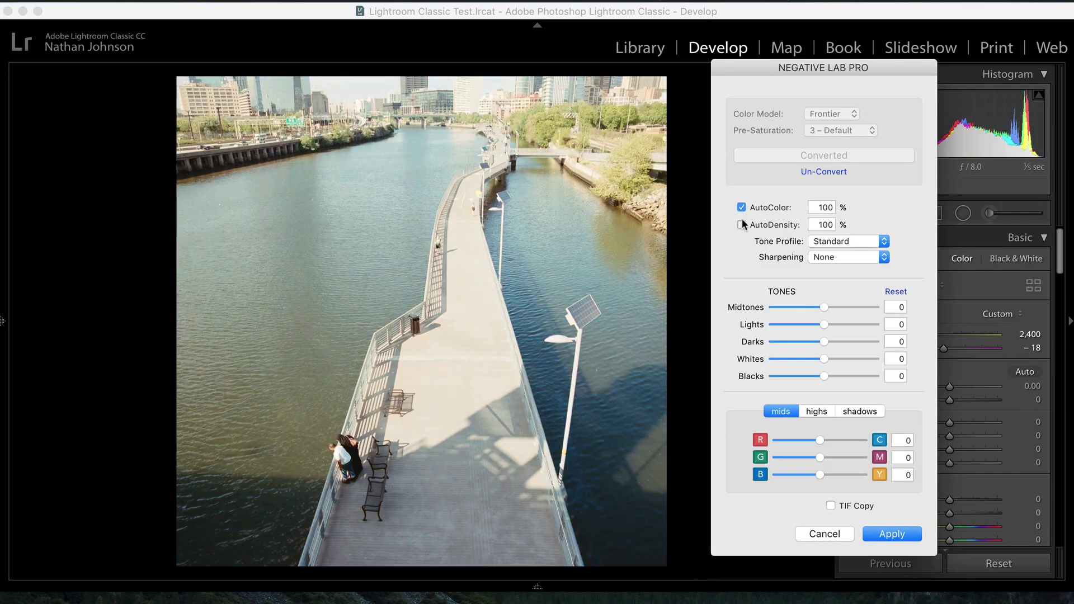
Set AutoColor to 80, darken the midtones and switch colour balance to shadows
{"action": "double_click", "coordinate": [822, 208]}
{"action": "type", "text": "80"}
{"action": "left_click_drag", "start_coordinate": [813, 306], "coordinate": [810, 341]}
{"action": "left_click", "coordinate": [860, 411]}
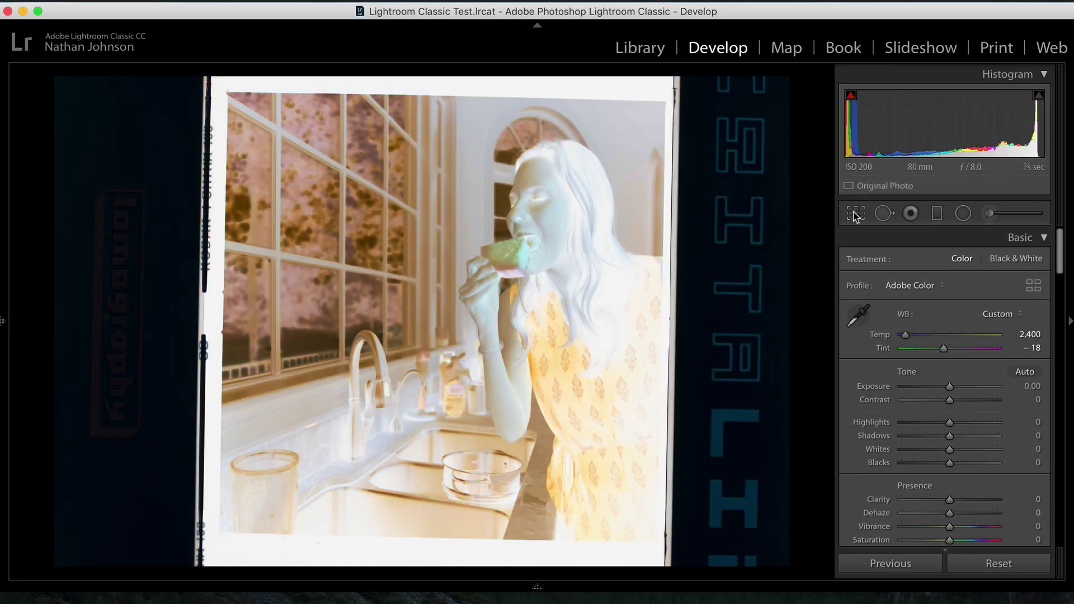
Crop the kitchen negative to a square and keep the default pre-saturation
{"action": "left_click", "coordinate": [991, 292]}
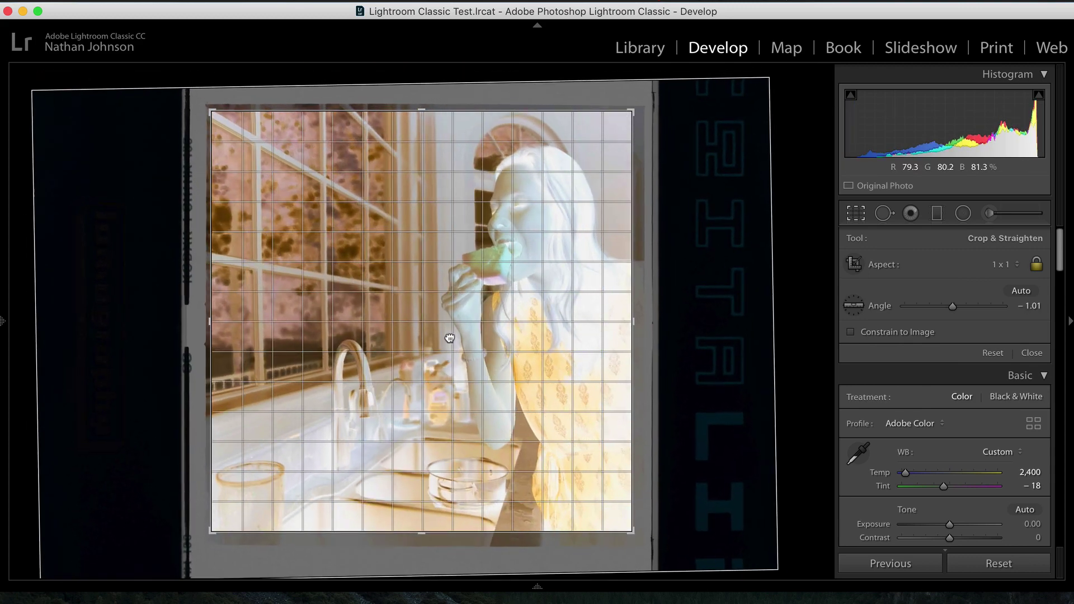
{"action": "key", "text": "Return"}
{"action": "left_click", "coordinate": [848, 128]}
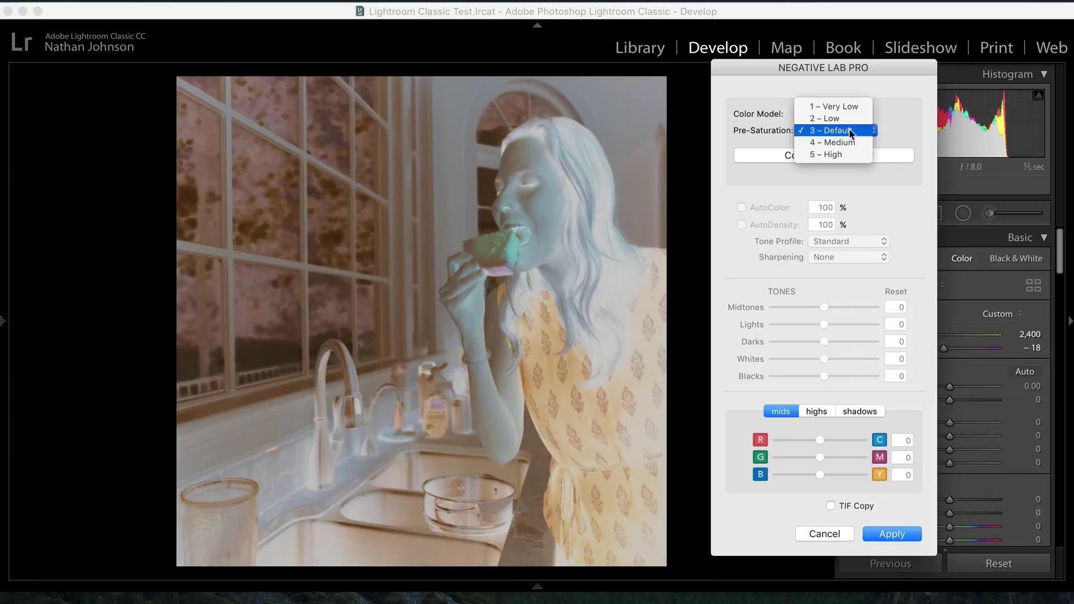
{"action": "left_click", "coordinate": [847, 157]}
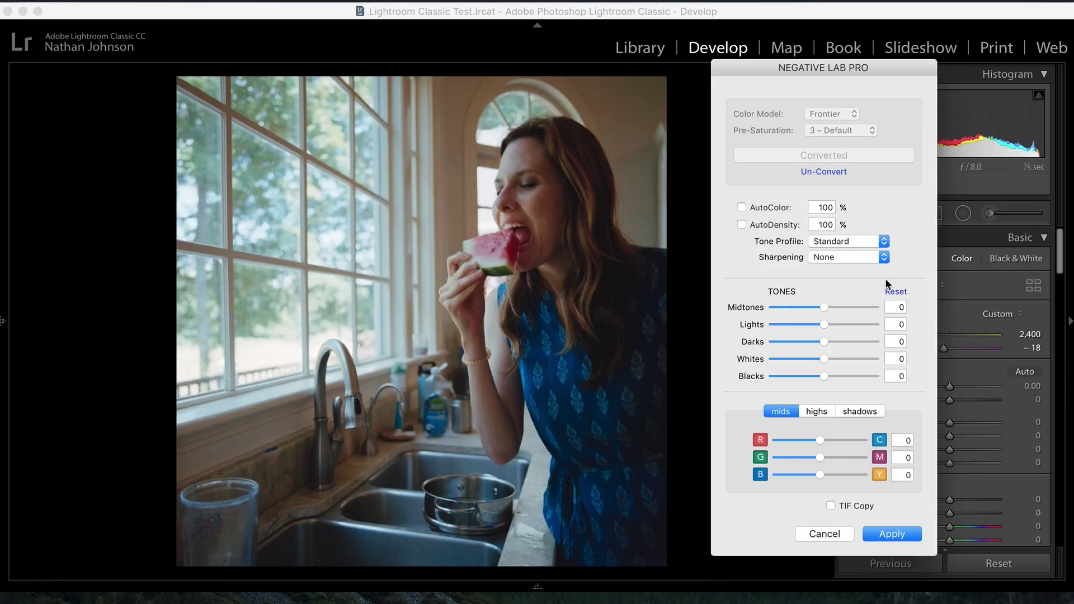
Lift the darks, brighten the midtones and ease the whites
{"action": "left_click_drag", "start_coordinate": [823, 342], "coordinate": [850, 342]}
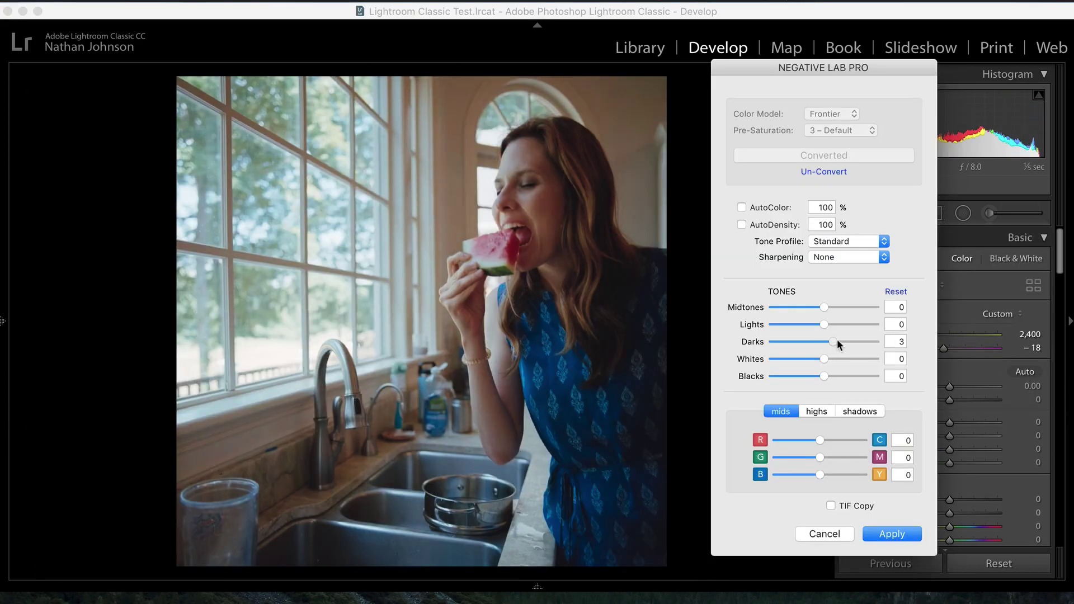
{"action": "left_click_drag", "start_coordinate": [824, 307], "coordinate": [854, 307]}
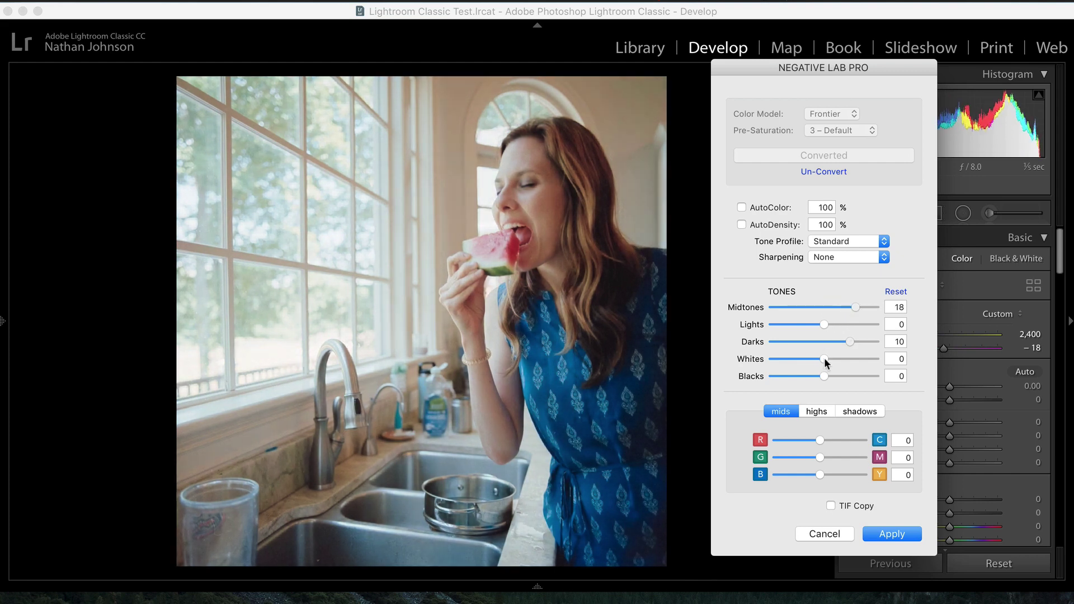
{"action": "left_click_drag", "start_coordinate": [823, 358], "coordinate": [821, 358]}
Turn on AutoColor, change the AutoDensity amount, set Darks to 5 and apply
{"action": "left_click", "coordinate": [741, 208]}
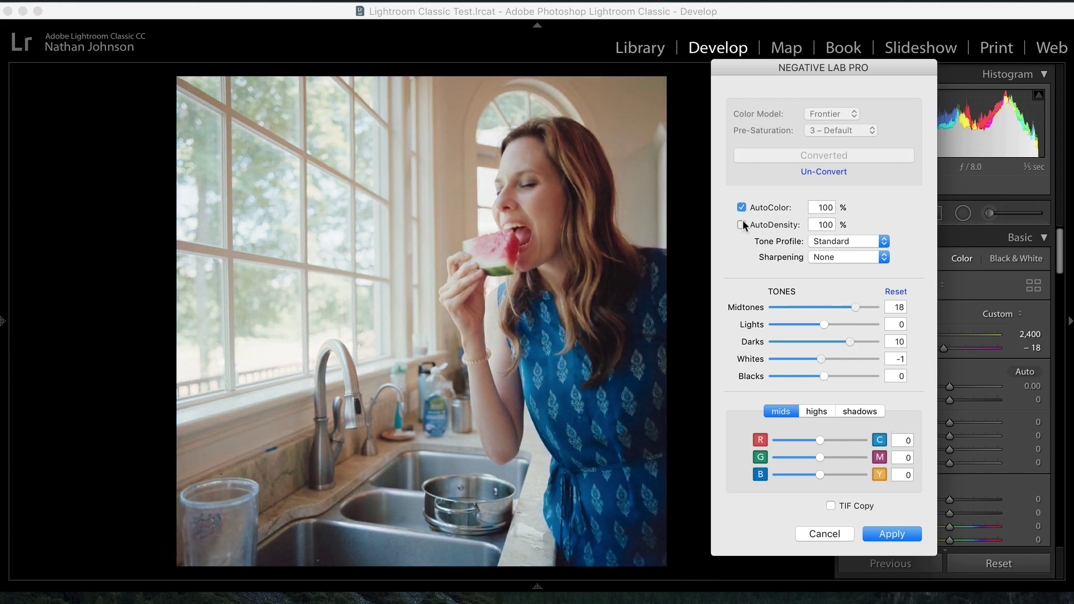
{"action": "double_click", "coordinate": [822, 224]}
{"action": "type", "text": "90100"}
{"action": "double_click", "coordinate": [896, 341]}
{"action": "type", "text": "5"}
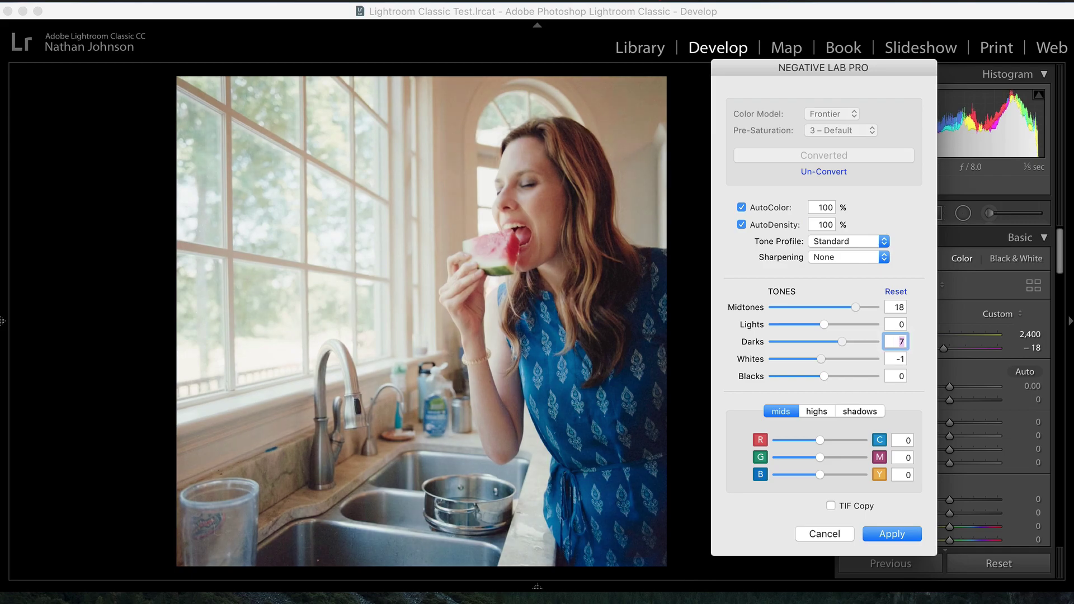
{"action": "left_click", "coordinate": [892, 534]}
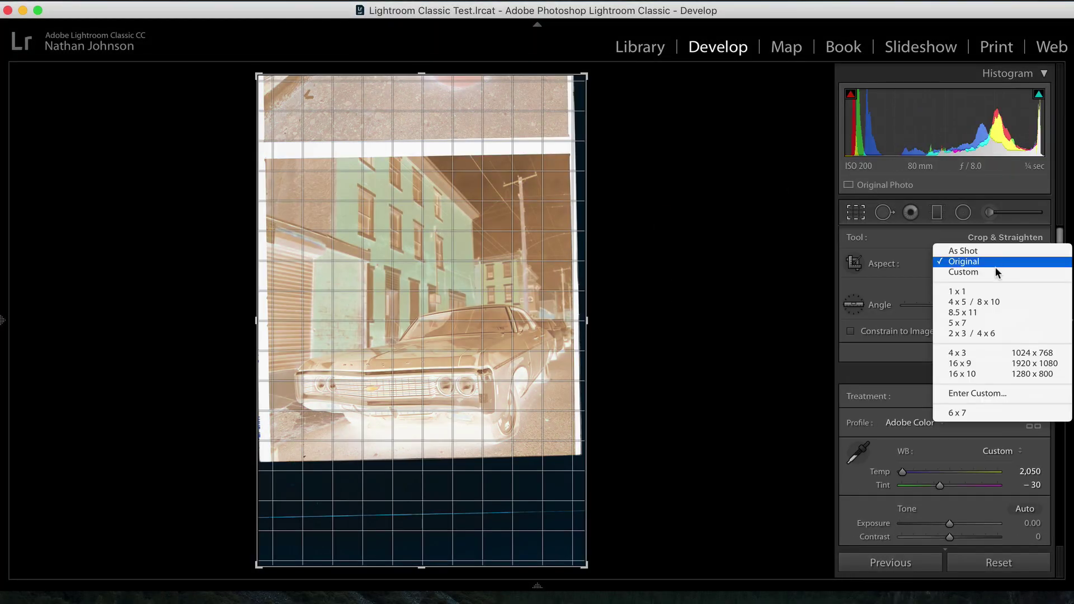
Straighten the car negative within the square crop and keep the Frontier colour model
{"action": "left_click_drag", "start_coordinate": [590, 159], "coordinate": [623, 204]}
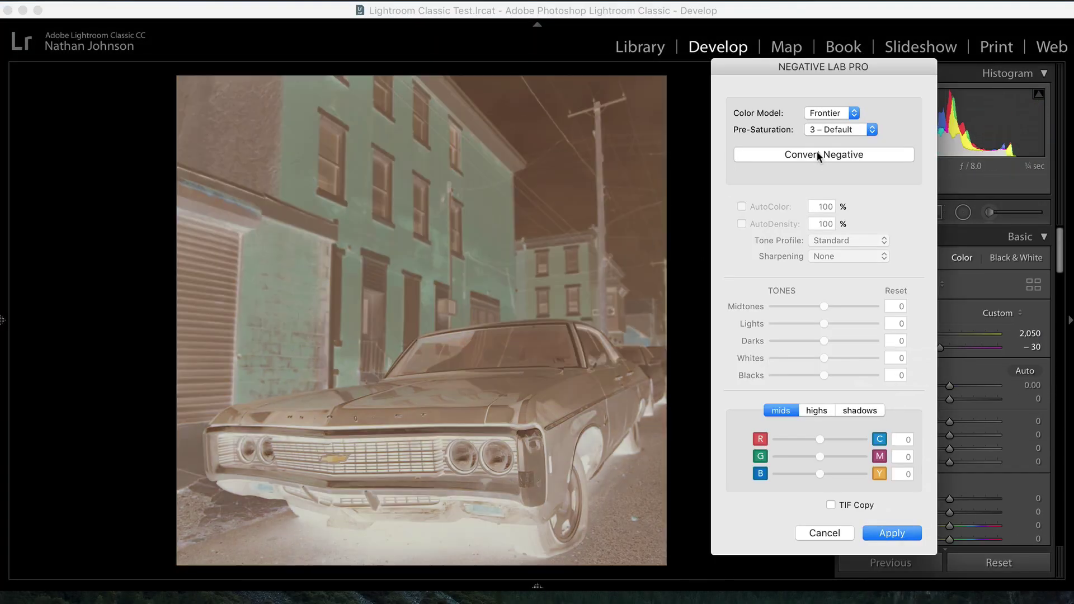
{"action": "left_click", "coordinate": [840, 129]}
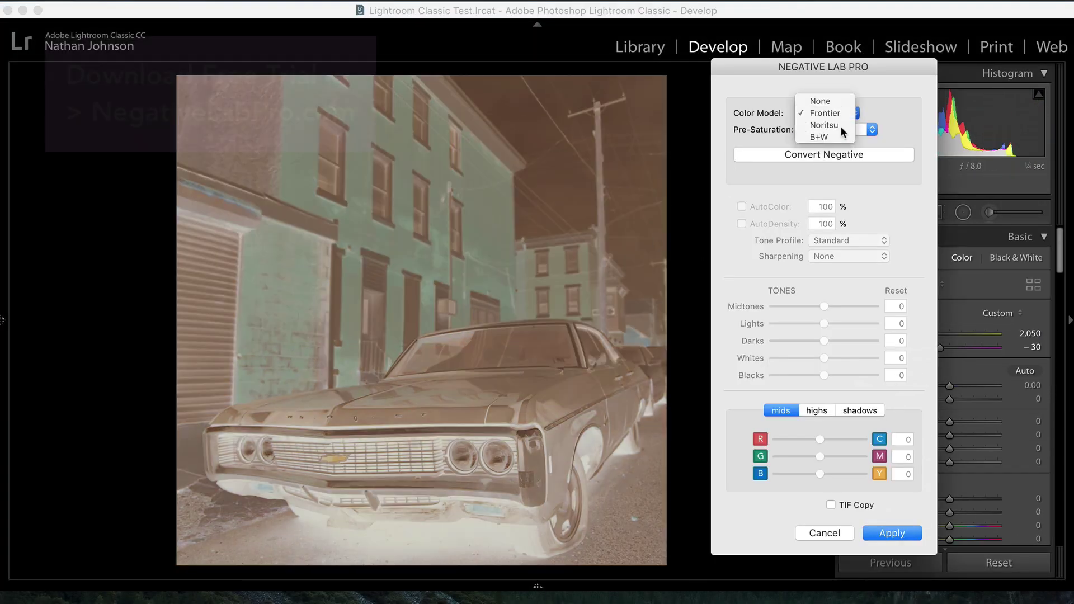
{"action": "left_click", "coordinate": [822, 156]}
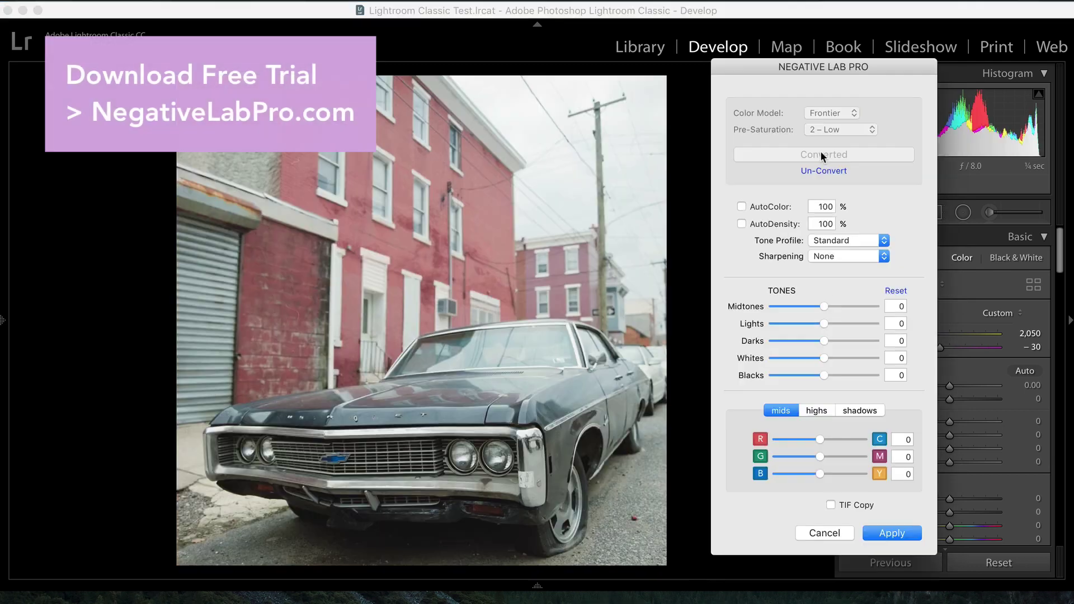
Choose the All Hard tone profile and set colour balance Y 3, C -3
{"action": "left_click", "coordinate": [848, 240]}
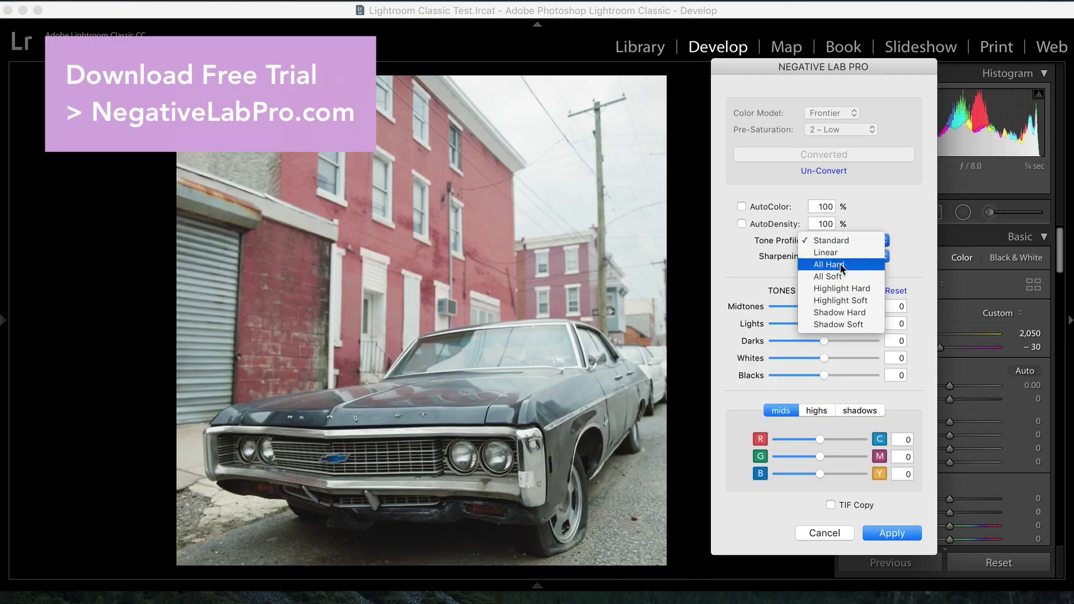
{"action": "left_click", "coordinate": [833, 284]}
{"action": "left_click", "coordinate": [907, 474]}
{"action": "type", "text": "3"}
{"action": "key", "text": "shift+Tab"}
{"action": "key", "text": "shift+Tab"}
{"action": "type", "text": "-3"}
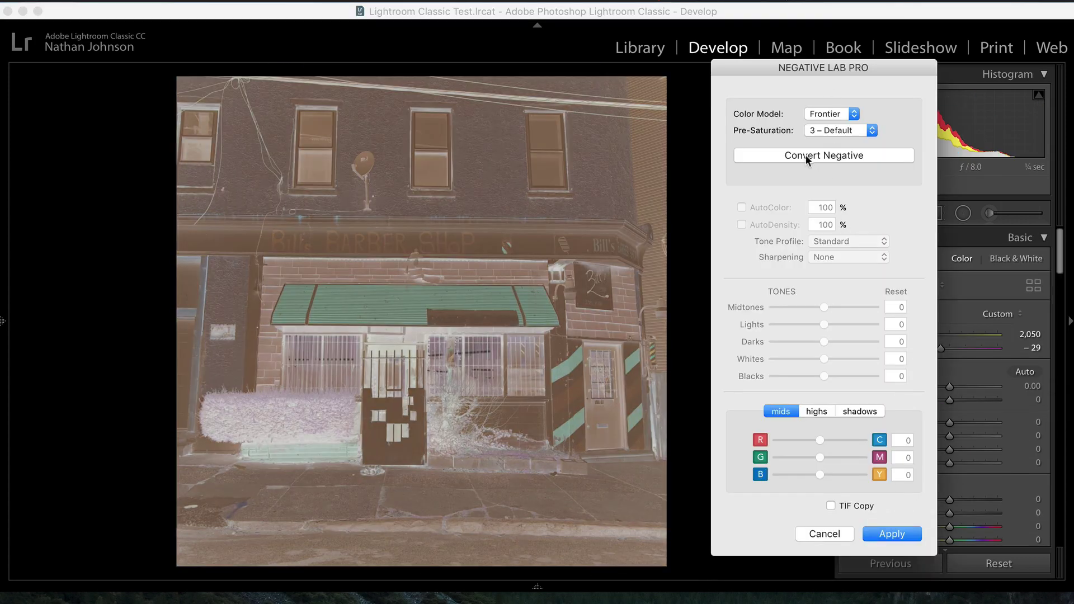
Convert the barber shop negative and turn on AutoDensity at 200
{"action": "left_click", "coordinate": [836, 129]}
{"action": "left_click", "coordinate": [811, 156]}
{"action": "left_click", "coordinate": [742, 224]}
{"action": "double_click", "coordinate": [821, 224]}
{"action": "type", "text": "200"}
{"action": "key", "text": "Return"}
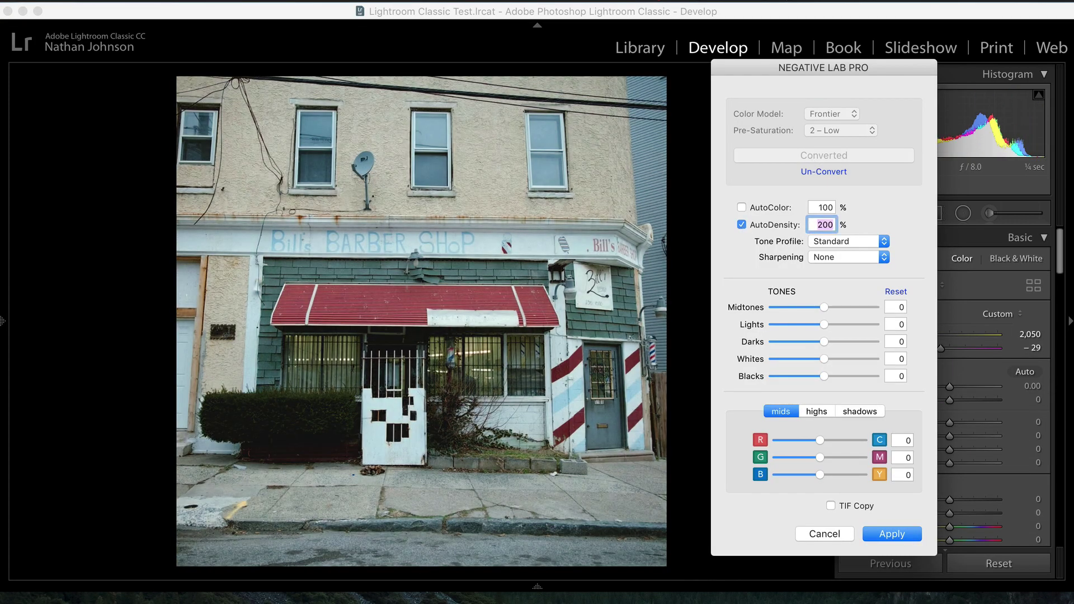
Set AutoColor to 350 and Midtones to 8
{"action": "double_click", "coordinate": [820, 206]}
{"action": "type", "text": "350"}
{"action": "key", "text": "Return"}
{"action": "double_click", "coordinate": [900, 307]}
{"action": "type", "text": "5"}
{"action": "key", "text": "Return"}
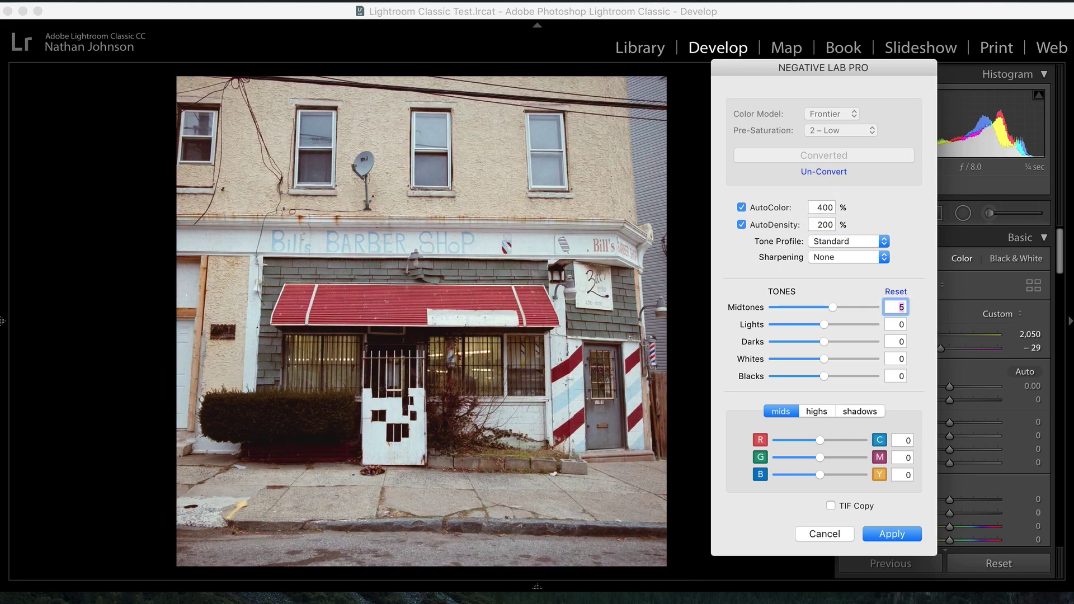
{"action": "type", "text": "8"}
{"action": "double_click", "coordinate": [831, 205]}
Set highlights cyan to -3, lower the Darks, and set midtones yellow to 2
{"action": "left_click", "coordinate": [816, 411]}
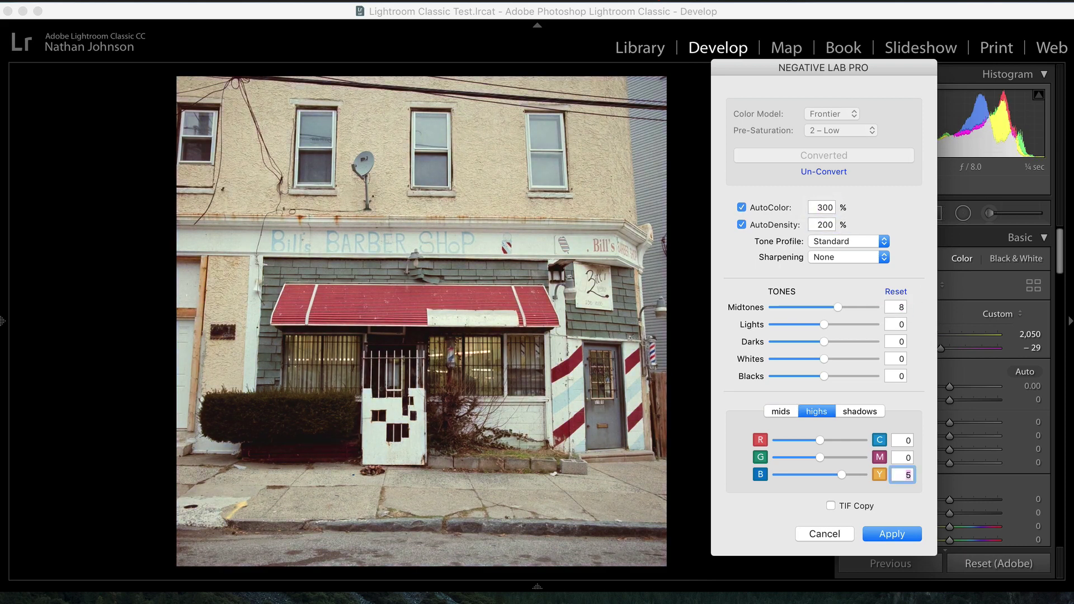
{"action": "left_click", "coordinate": [901, 440]}
{"action": "type", "text": "-3"}
{"action": "left_click_drag", "start_coordinate": [823, 341], "coordinate": [800, 341]}
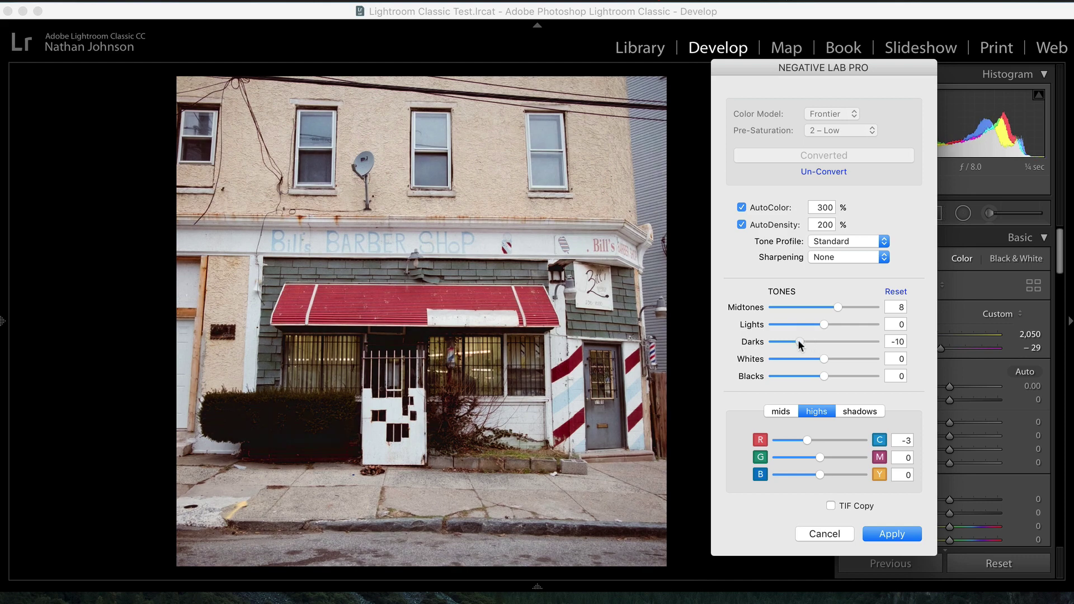
{"action": "left_click", "coordinate": [781, 411]}
{"action": "left_click", "coordinate": [901, 440]}
{"action": "key", "text": "Tab"}
{"action": "key", "text": "Tab"}
{"action": "type", "text": "2"}
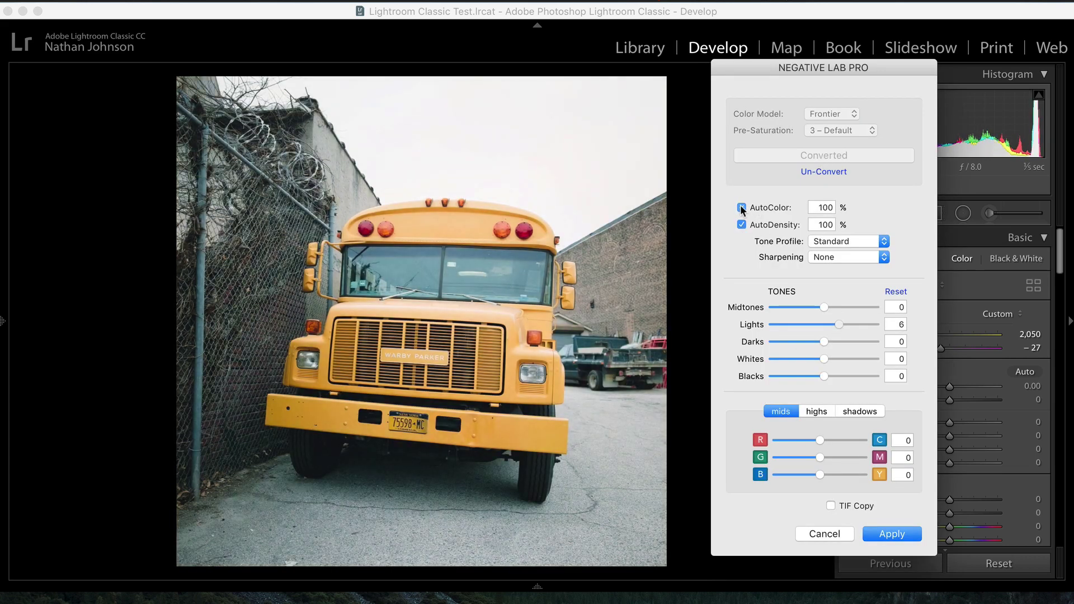
Try the All Hard tone profile, revert to Standard, and set Darks to -6
{"action": "left_click_drag", "start_coordinate": [849, 242], "coordinate": [838, 264]}
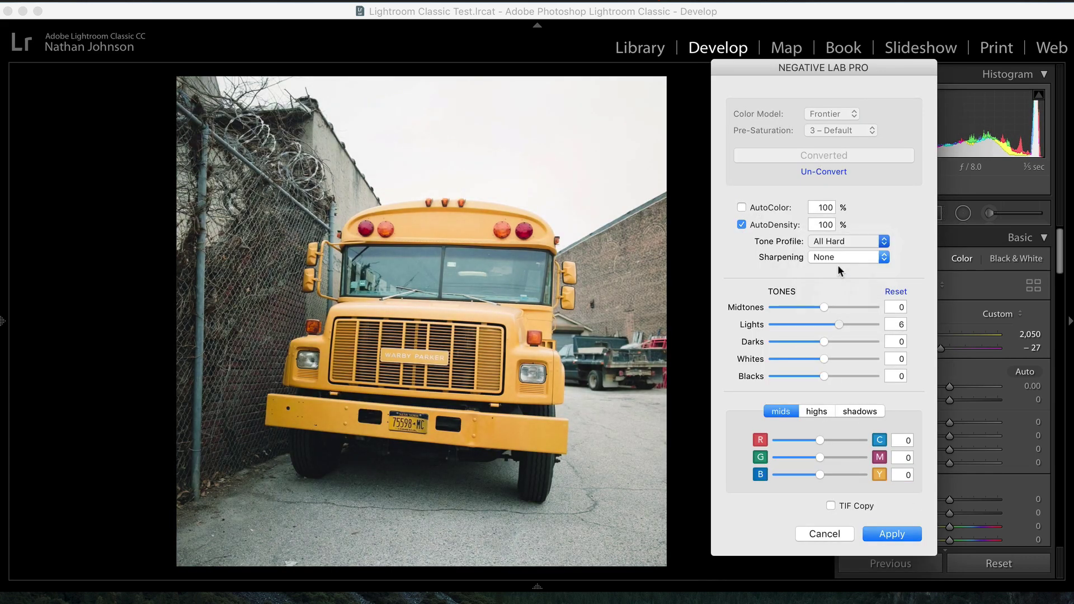
{"action": "left_click", "coordinate": [848, 241]}
{"action": "left_click", "coordinate": [833, 214]}
{"action": "left_click", "coordinate": [895, 341]}
{"action": "type", "text": "-6"}
{"action": "key", "text": "Tab"}
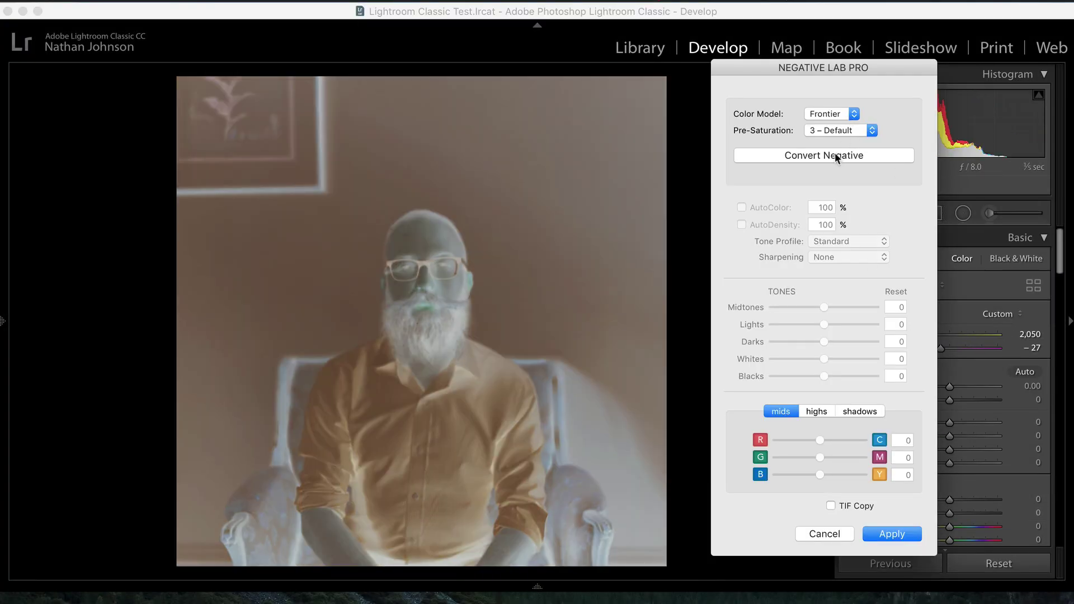
Convert the bearded man's negative with AutoColor on and midtone yellow at 1
{"action": "left_click", "coordinate": [834, 155]}
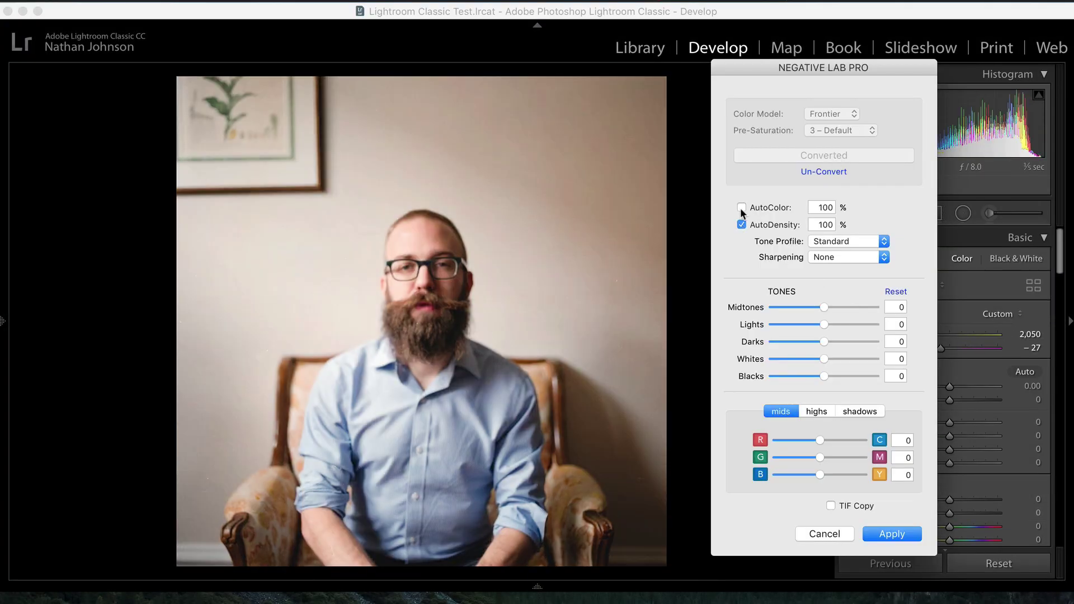
{"action": "left_click", "coordinate": [741, 208]}
{"action": "left_click", "coordinate": [819, 212]}
{"action": "left_click", "coordinate": [902, 475]}
{"action": "type", "text": "1"}
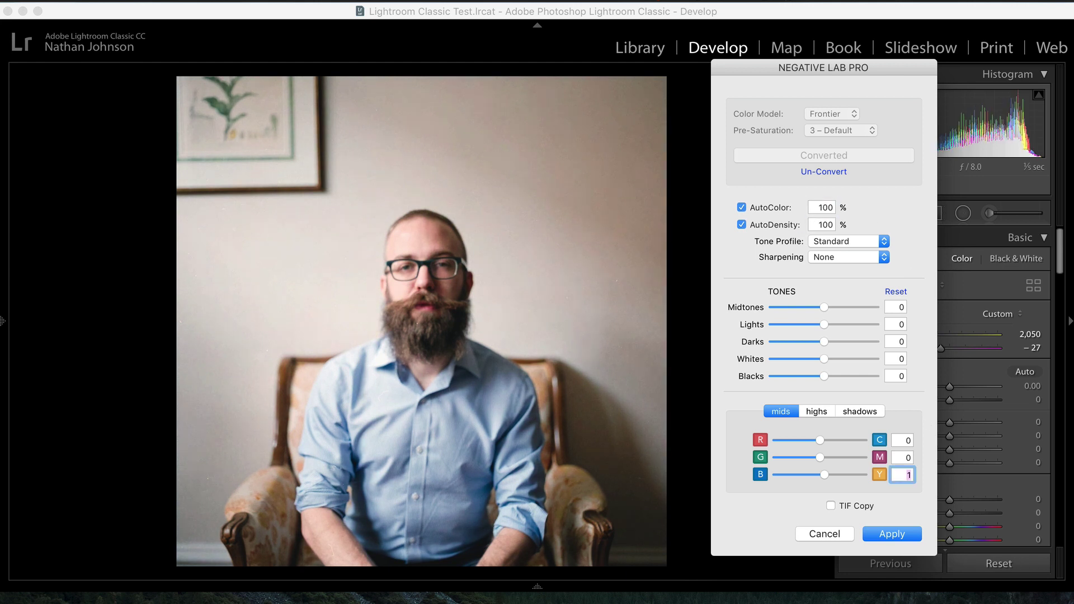
Set highlight yellow to 2, deepen the Darks and lift the Blacks slightly
{"action": "left_click", "coordinate": [816, 411]}
{"action": "type", "text": "2"}
{"action": "left_click", "coordinate": [882, 412]}
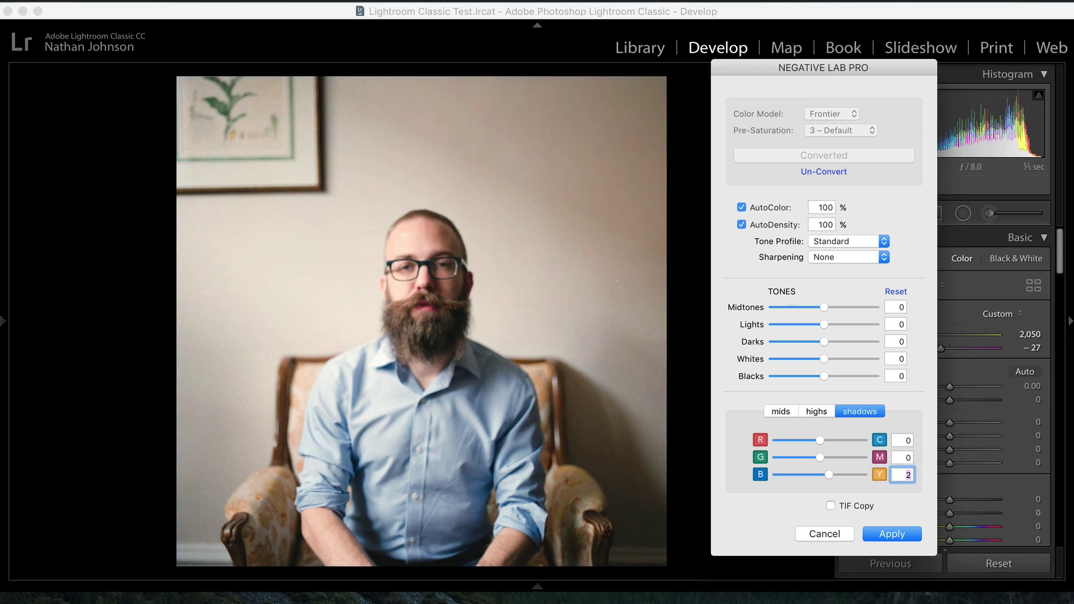
{"action": "key", "text": "Down"}
{"action": "key", "text": "Down"}
{"action": "key", "text": "Down"}
{"action": "key", "text": "Down"}
{"action": "key", "text": "Down"}
{"action": "key", "text": "Down"}
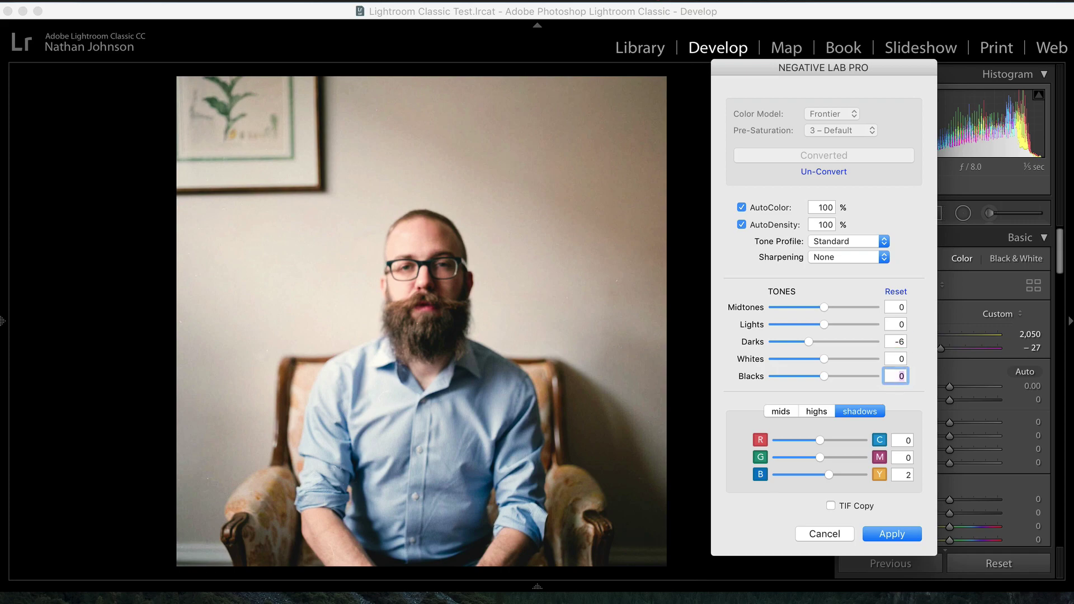
{"action": "key", "text": "Up"}
{"action": "key", "text": "Up"}
{"action": "key", "text": "Up"}
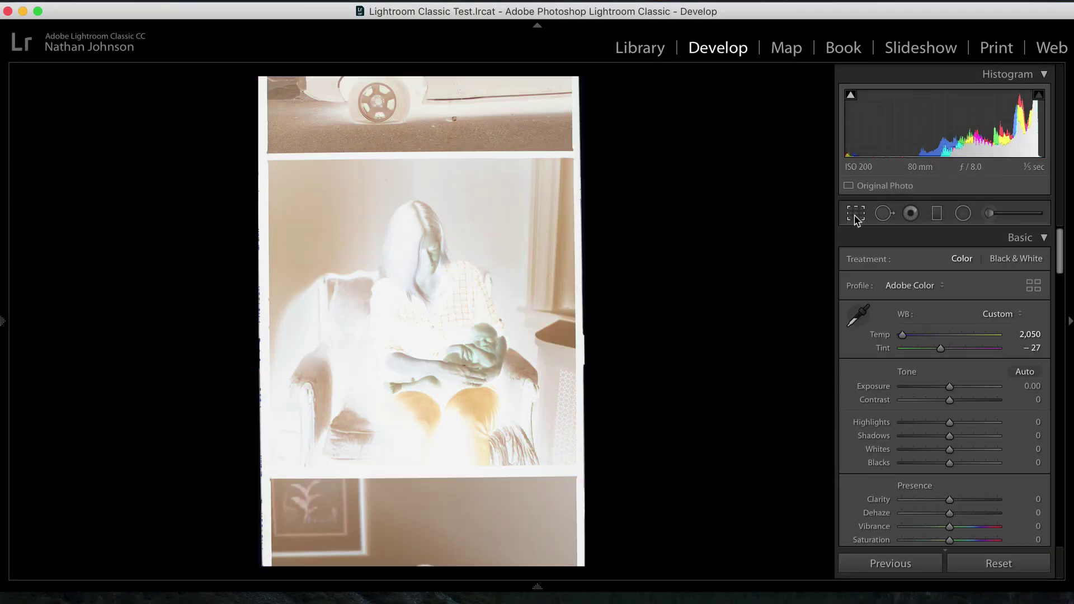
Crop the woman-and-baby negative to a 1 x 1 square over the subjects
{"action": "left_click", "coordinate": [856, 213]}
{"action": "left_click", "coordinate": [998, 264]}
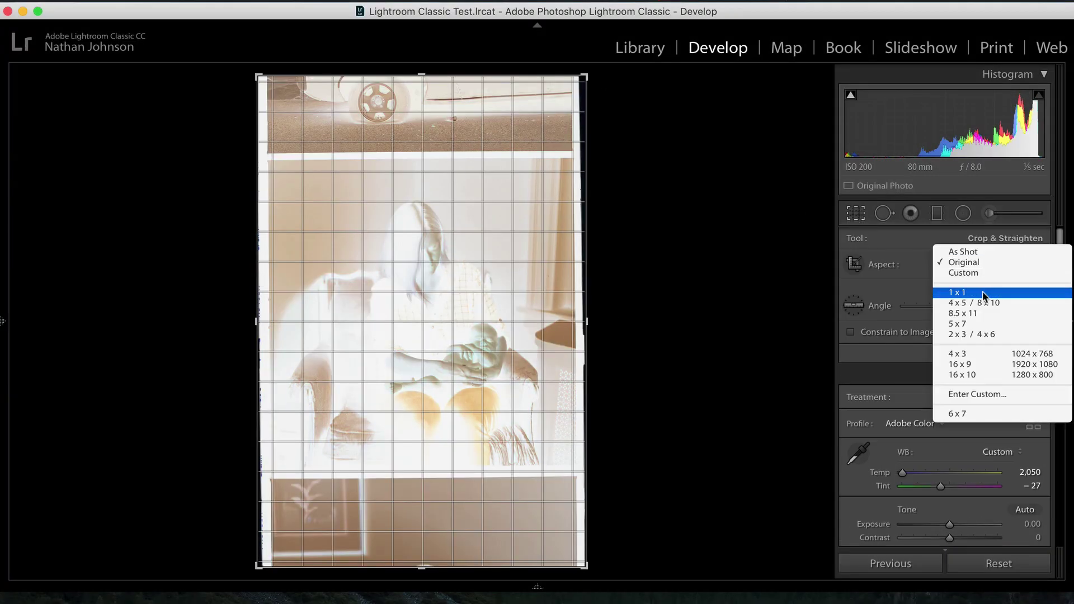
{"action": "left_click", "coordinate": [958, 292]}
{"action": "left_click_drag", "start_coordinate": [585, 566], "coordinate": [568, 472]}
{"action": "key", "text": "Return"}
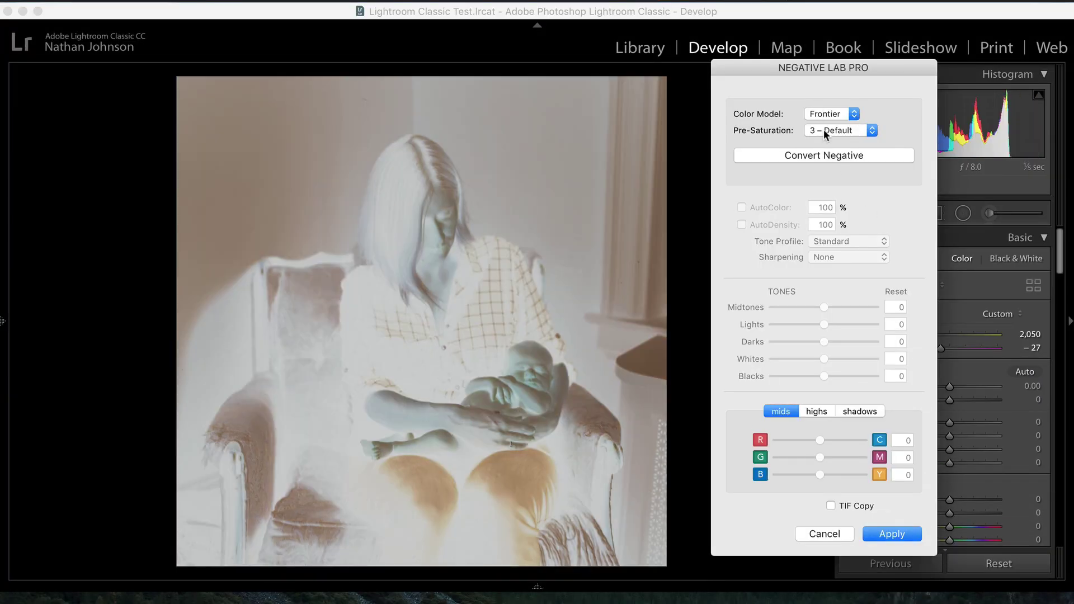
Convert the negative with AutoColor off and edit the highlights yellow balance
{"action": "left_click", "coordinate": [823, 155]}
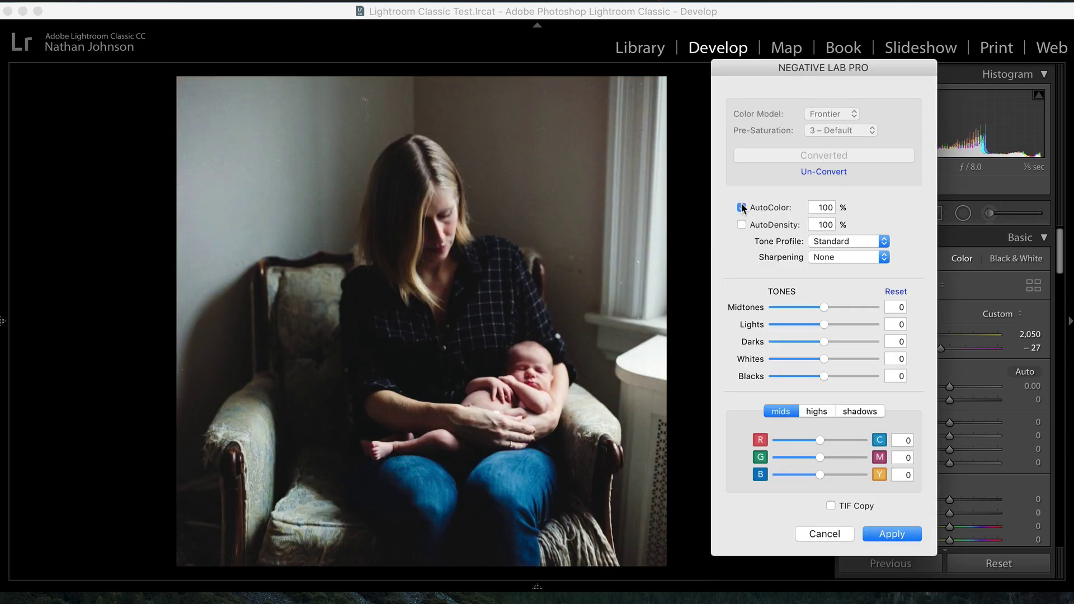
{"action": "left_click", "coordinate": [741, 207]}
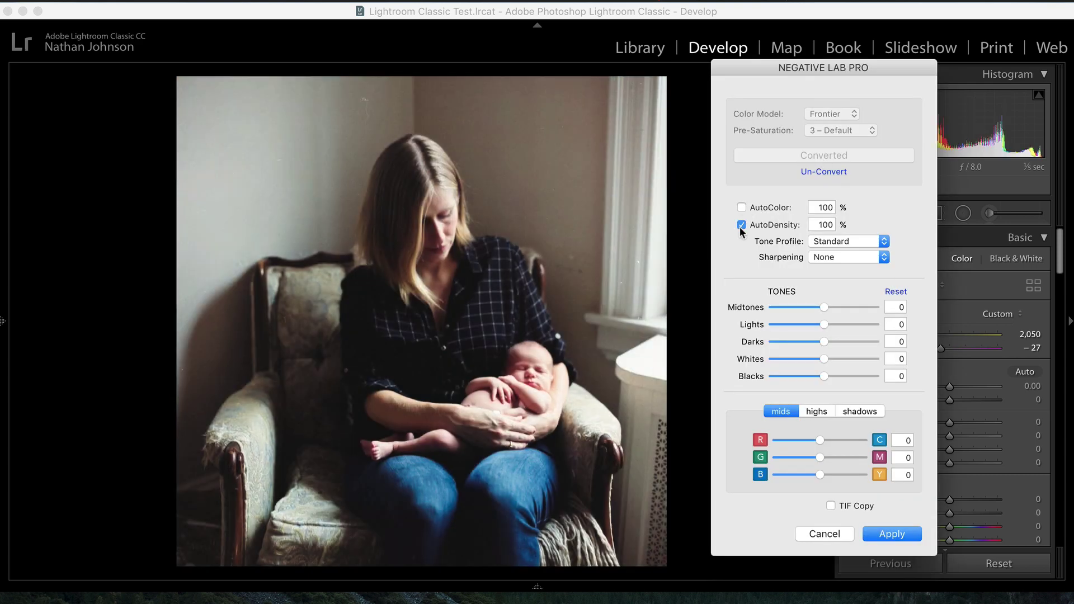
{"action": "left_click", "coordinate": [817, 411]}
{"action": "left_click", "coordinate": [906, 476]}
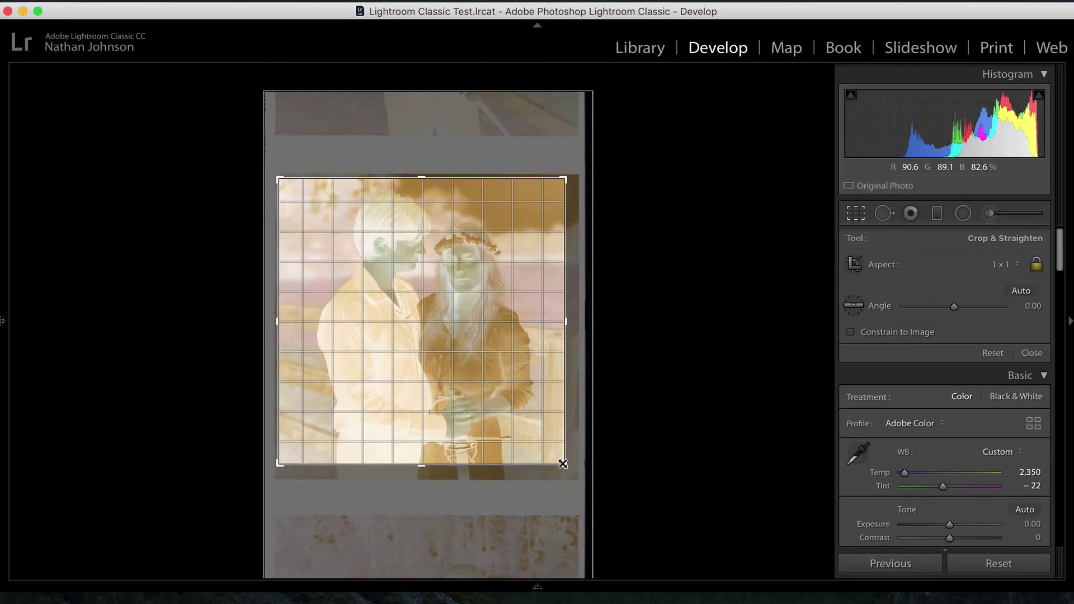
Commit the couple's square crop and convert it with medium pre-saturation
{"action": "double_click", "coordinate": [514, 417]}
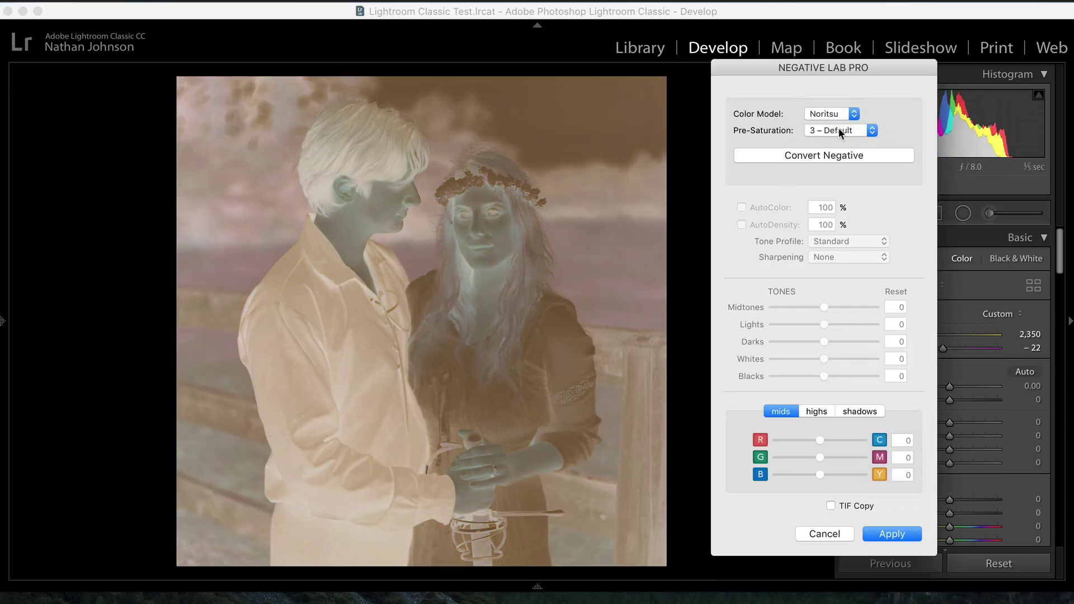
{"action": "left_click", "coordinate": [837, 128]}
{"action": "left_click", "coordinate": [845, 154]}
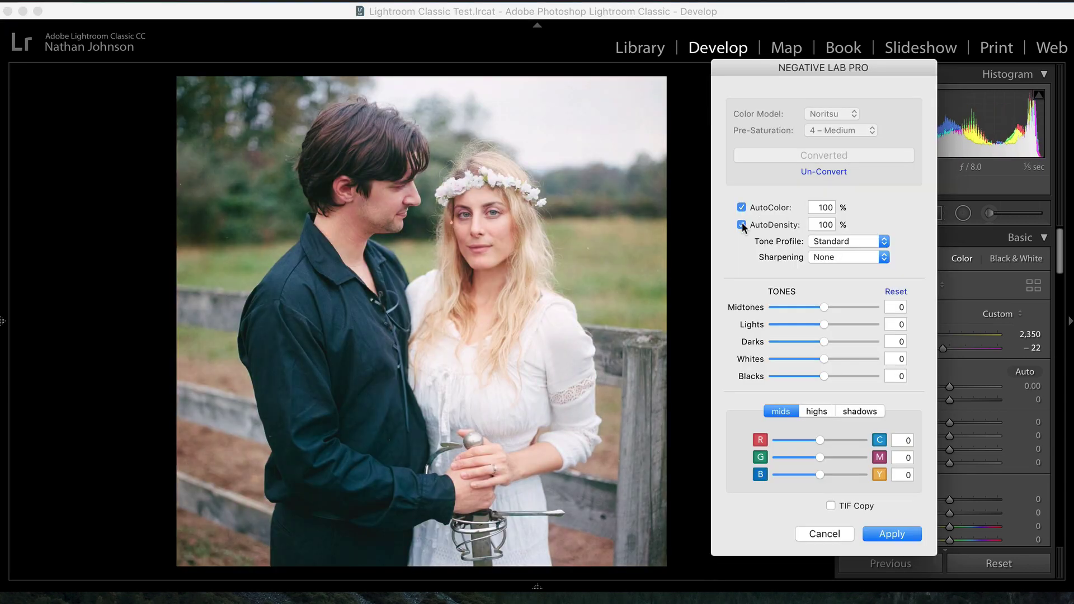
Set Darks to 7, Lights to 2 and midtone cyan to 1
{"action": "left_click", "coordinate": [899, 340]}
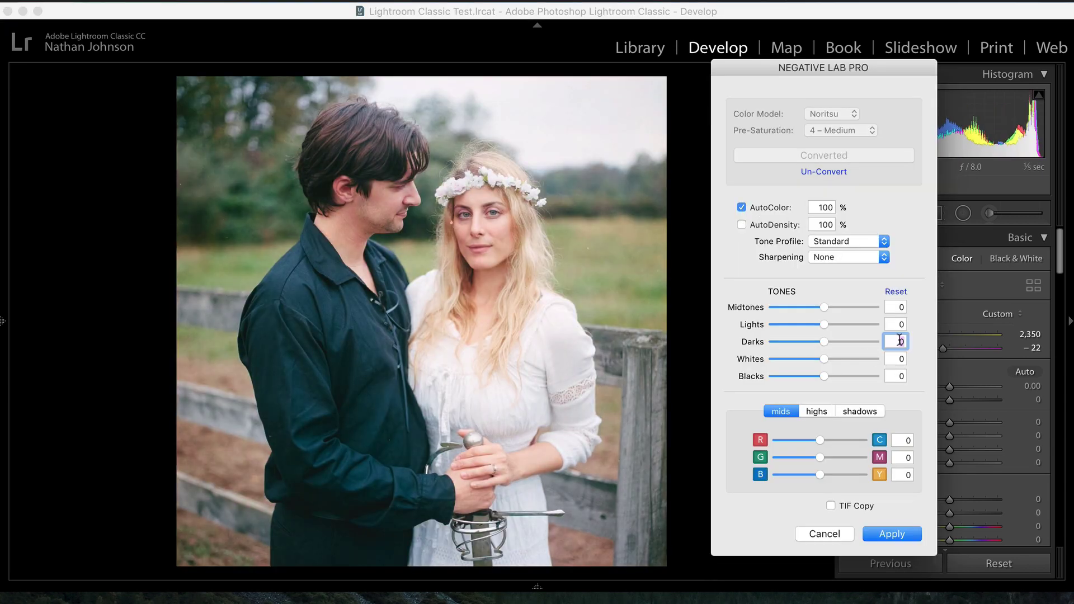
{"action": "type", "text": "7"}
{"action": "key", "text": "shift+Tab"}
{"action": "type", "text": "2"}
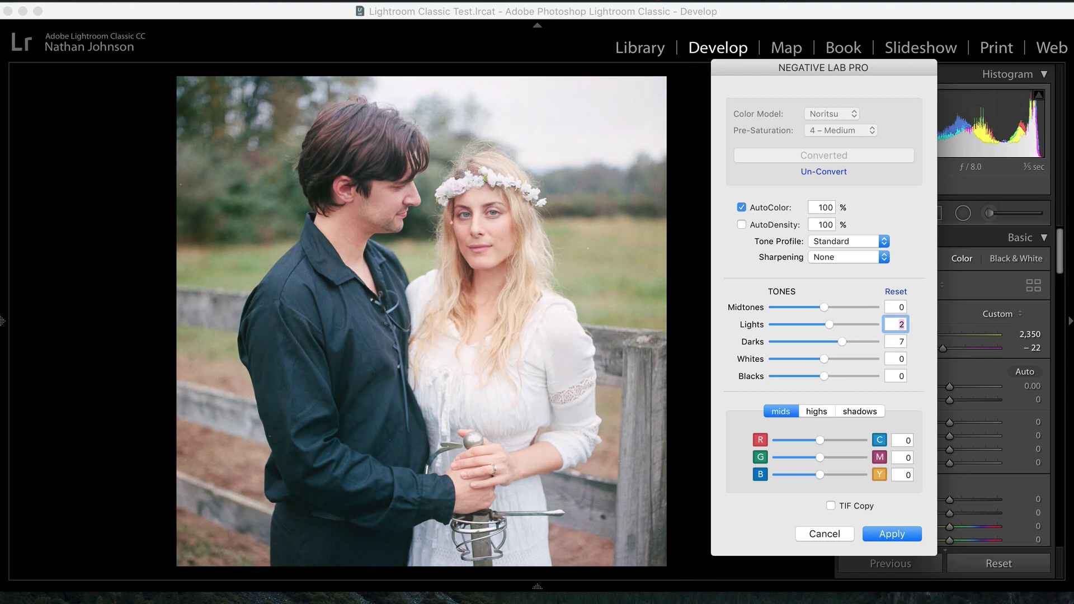
{"action": "key", "text": "shift+Tab"}
{"action": "key", "text": "shift+Tab"}
{"action": "key", "text": "shift+Tab"}
{"action": "key", "text": "shift+Tab"}
{"action": "type", "text": "1"}
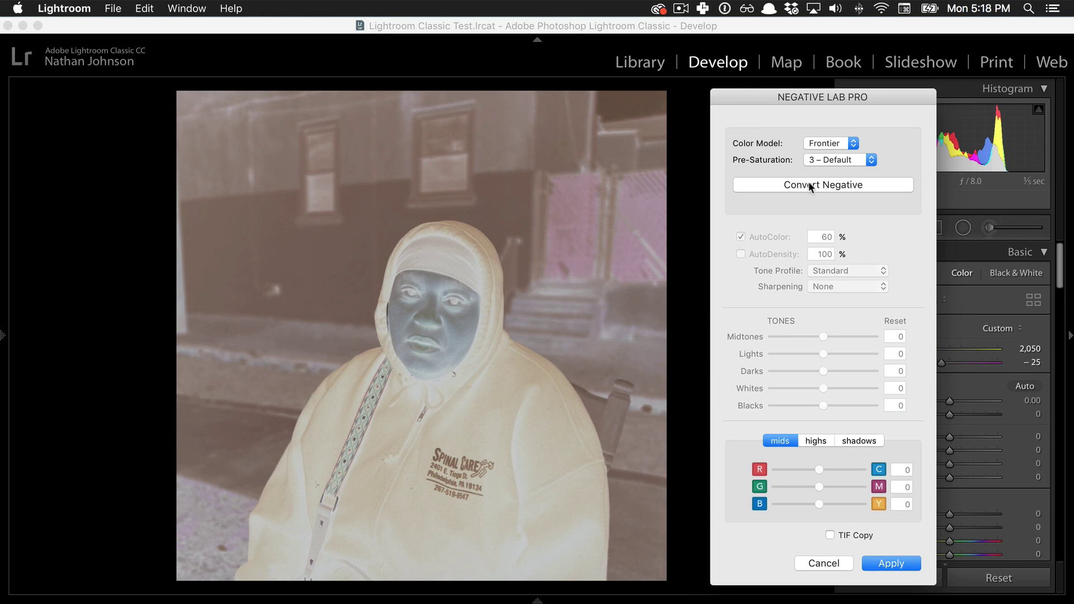
Convert the hooded woman's negative and enable AutoDensity
{"action": "left_click", "coordinate": [807, 183]}
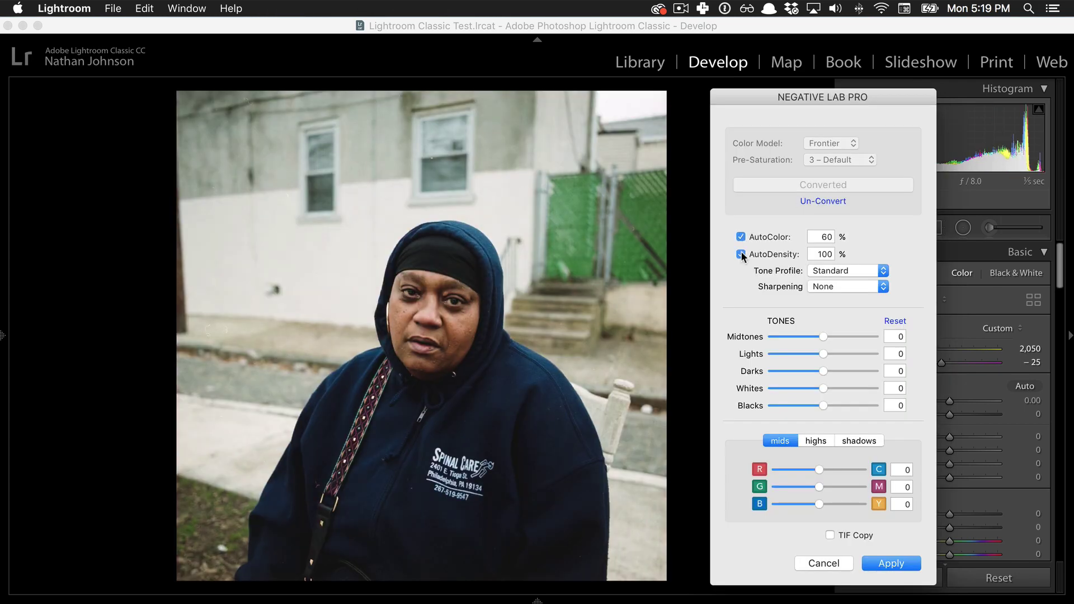
{"action": "left_click", "coordinate": [741, 254]}
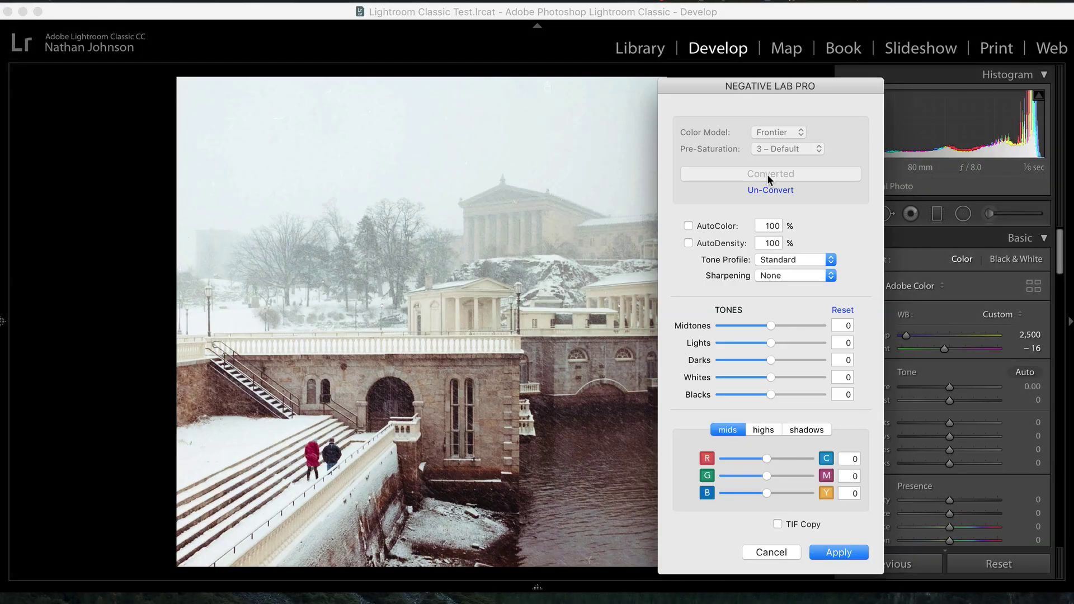
Lower Midtones two notches to slightly darken the snowy riverside positive
{"action": "key", "text": "Down"}
{"action": "key", "text": "Down"}
{"action": "key", "text": "Down"}
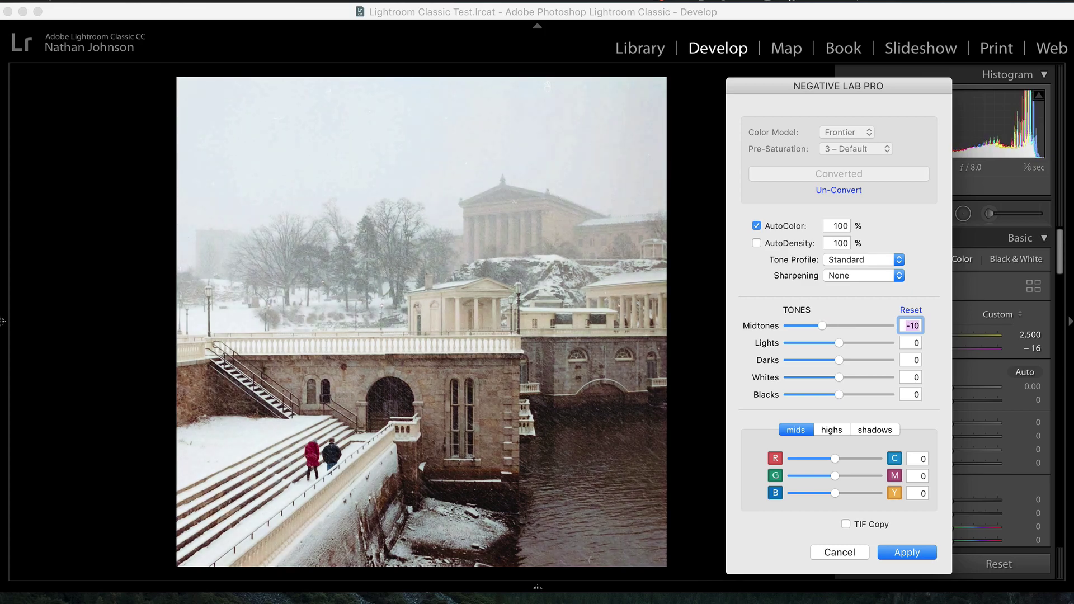
{"action": "key", "text": "Down"}
{"action": "key", "text": "Down"}
{"action": "key", "text": "Down"}
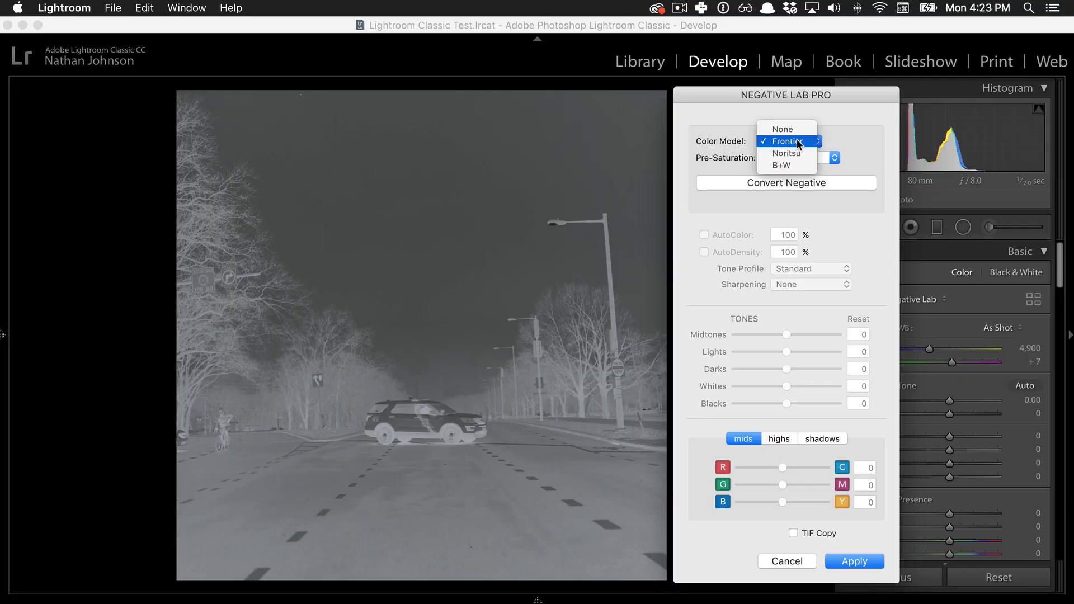
Convert the police-car street negative to black-and-white with AutoDensity and the All Hard tone profile
{"action": "left_click", "coordinate": [793, 165]}
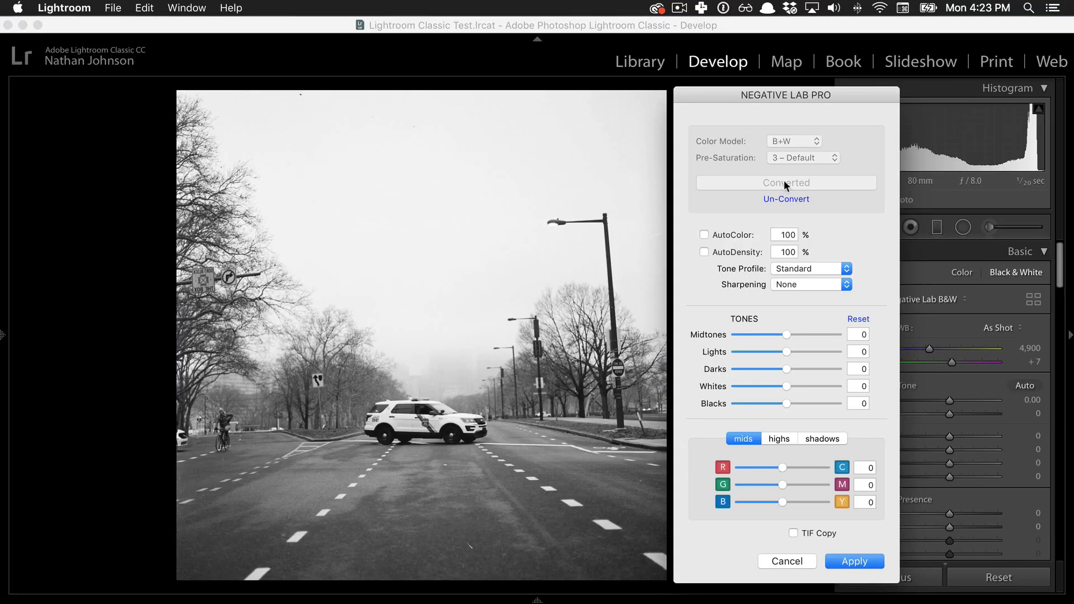
{"action": "left_click", "coordinate": [703, 251]}
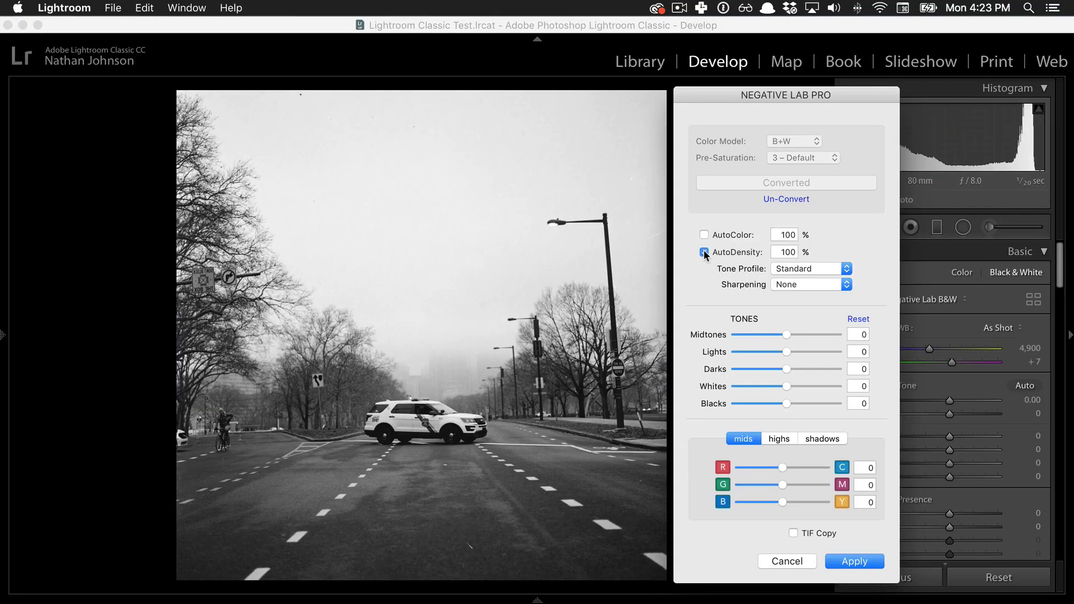
{"action": "left_click", "coordinate": [777, 268]}
{"action": "left_click", "coordinate": [786, 294]}
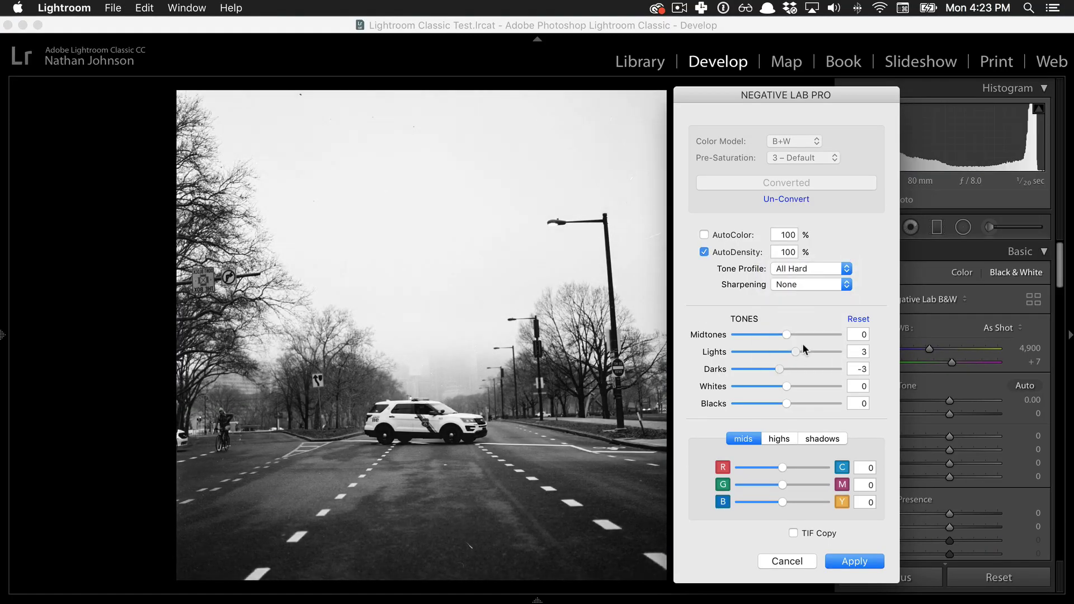
{"action": "left_click", "coordinate": [778, 438]}
{"action": "left_click", "coordinate": [742, 439]}
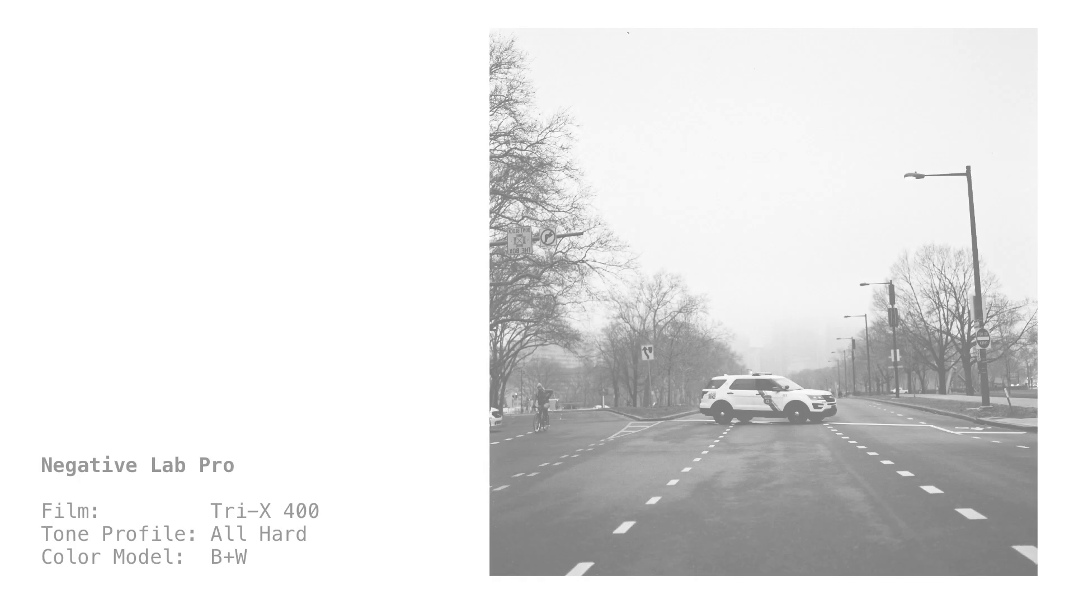